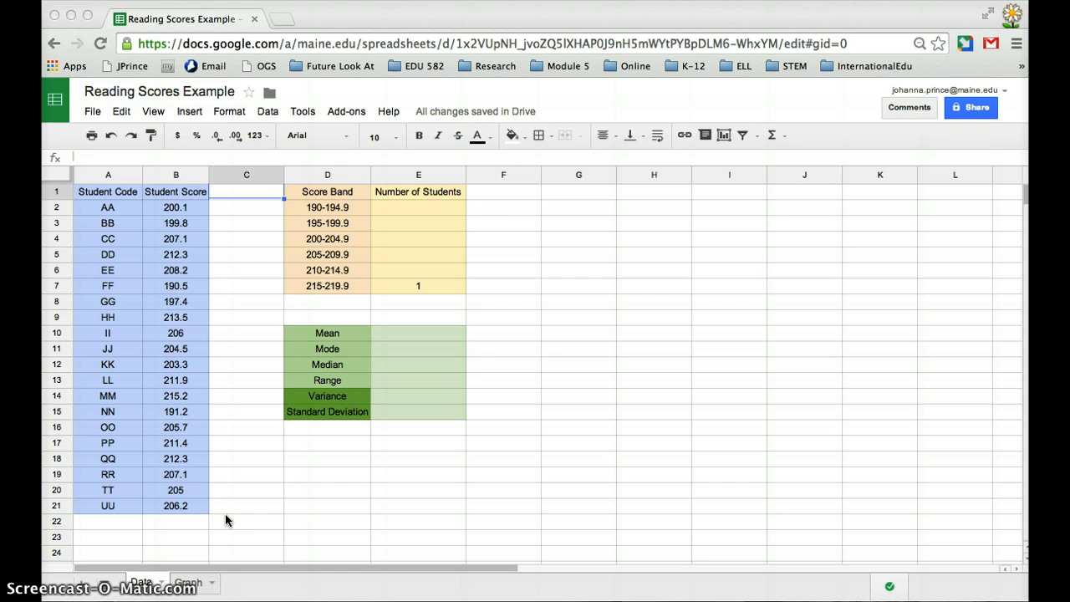
Step: Clear the student count for the 215-219.9 score band in cell E7
click(412, 288)
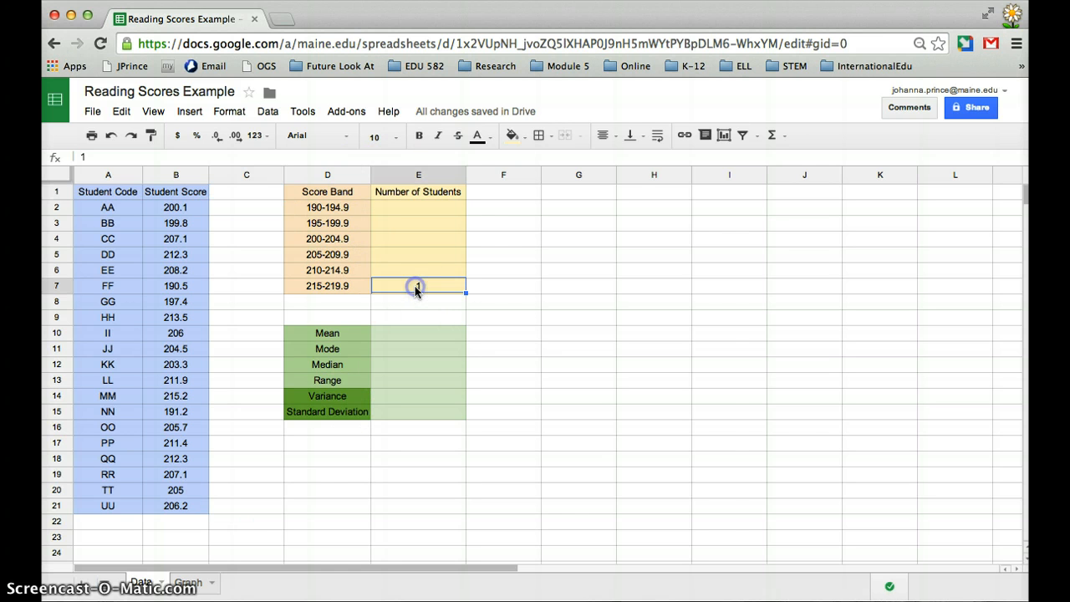
key(Delete)
click(261, 299)
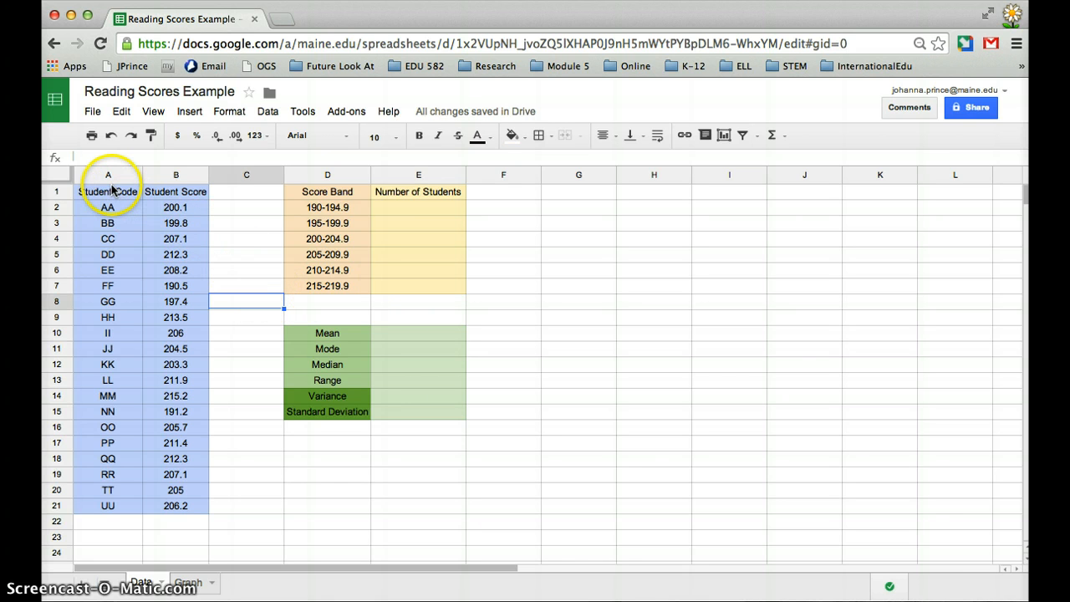
Step: Sort columns A and B by Student Score in ascending order, treating the first row as a header
drag(112, 178, 176, 173)
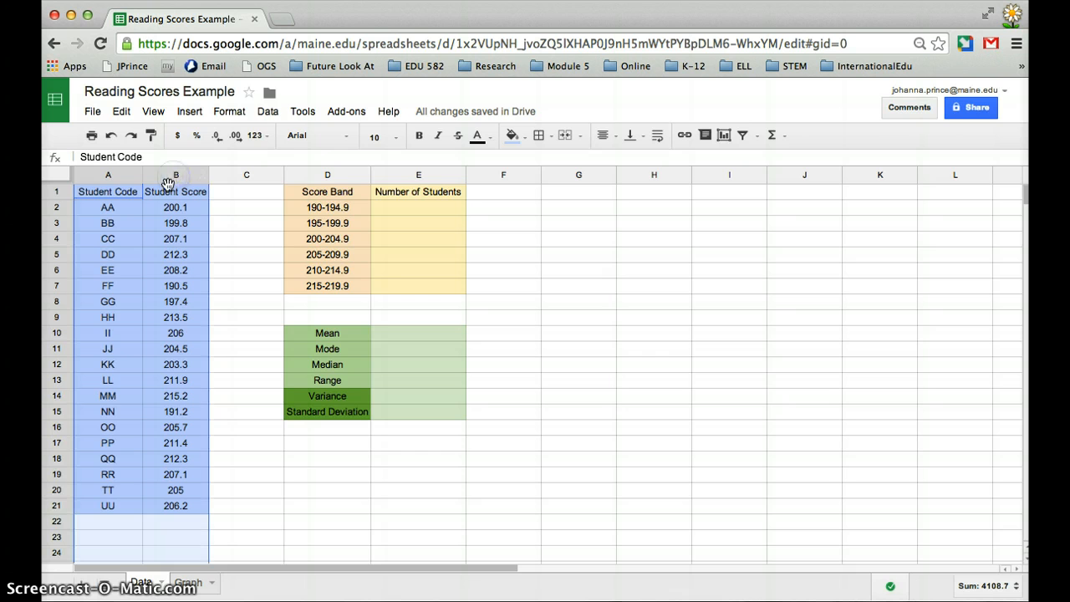
click(269, 112)
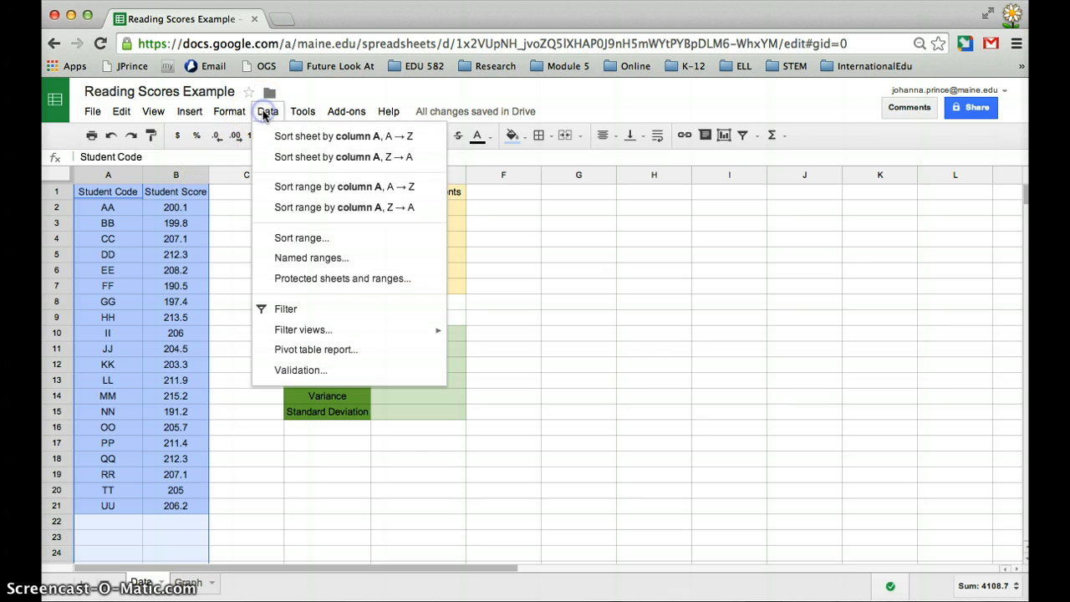
click(284, 239)
click(446, 302)
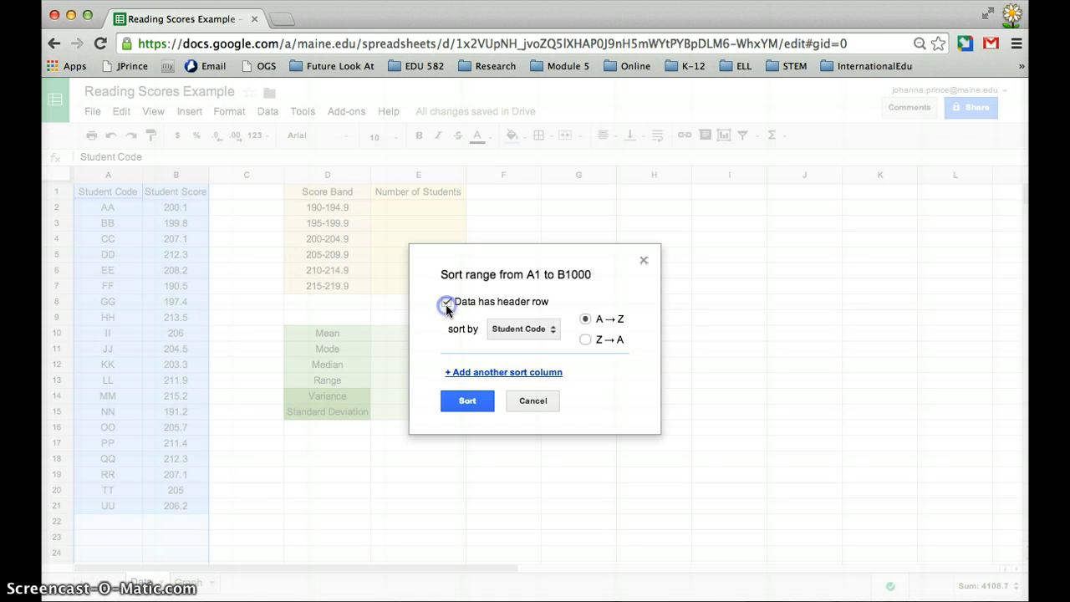
click(511, 332)
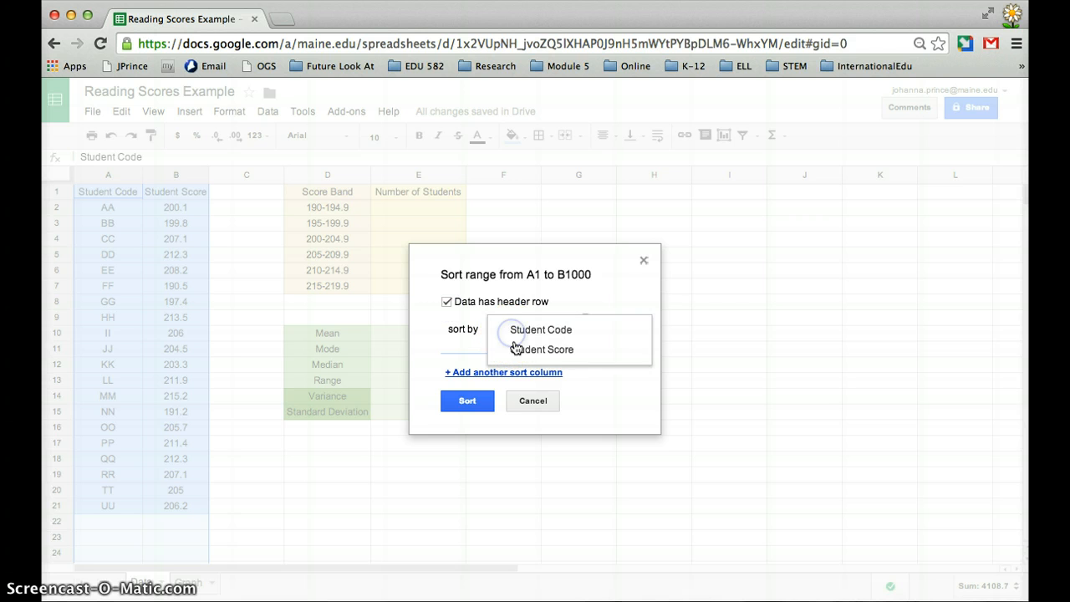
click(518, 351)
click(588, 323)
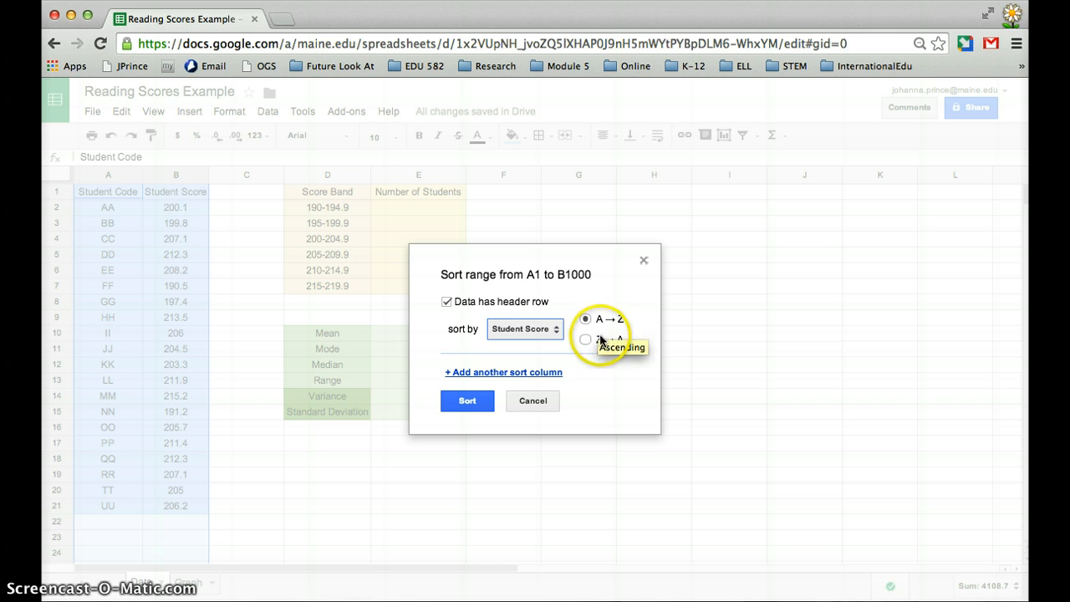
click(458, 405)
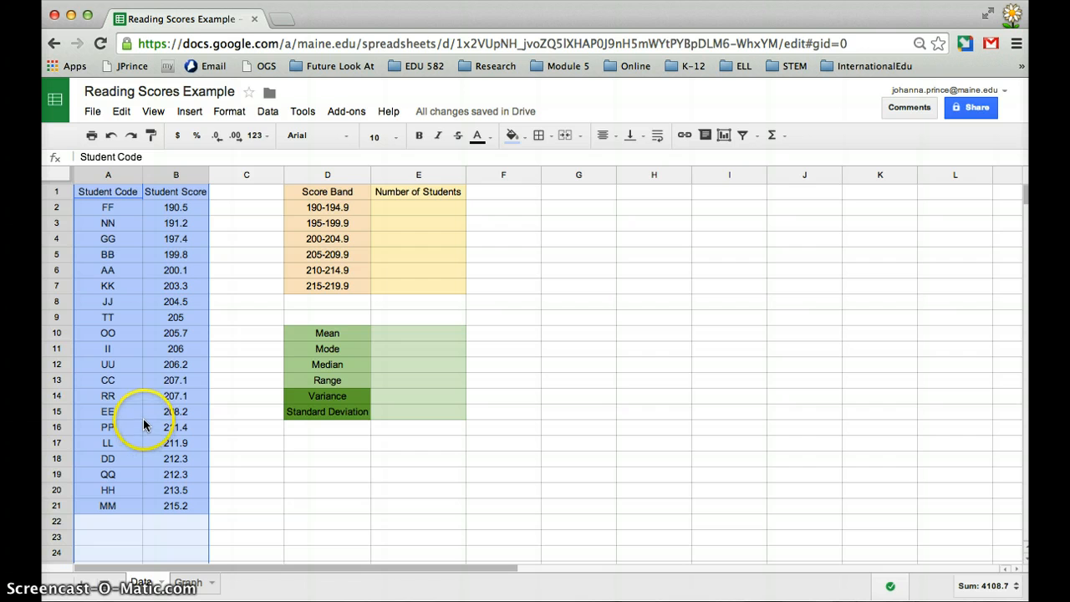
Step: Enter the student counts 2, 2, 3, 7, 5 and 1 for the six score bands in E2:E7
click(175, 301)
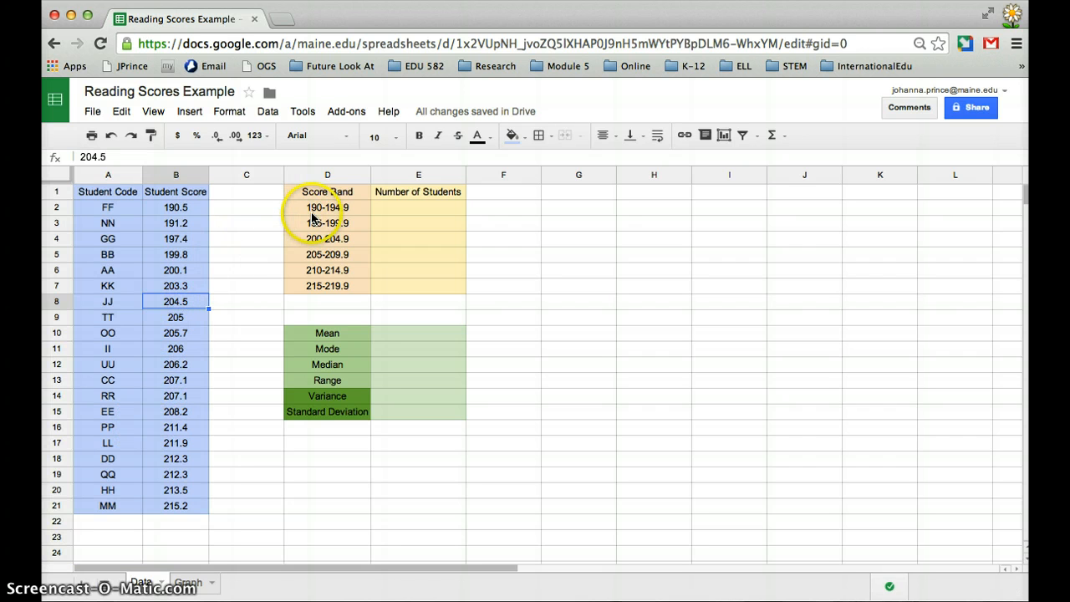
click(406, 213)
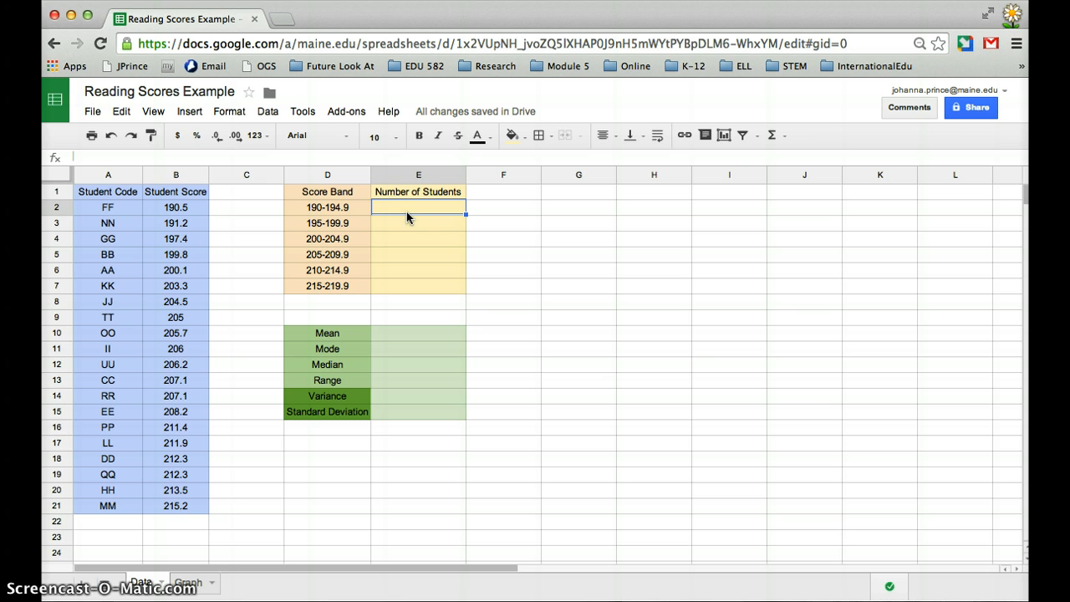
text(2)
key(Return)
text(2)
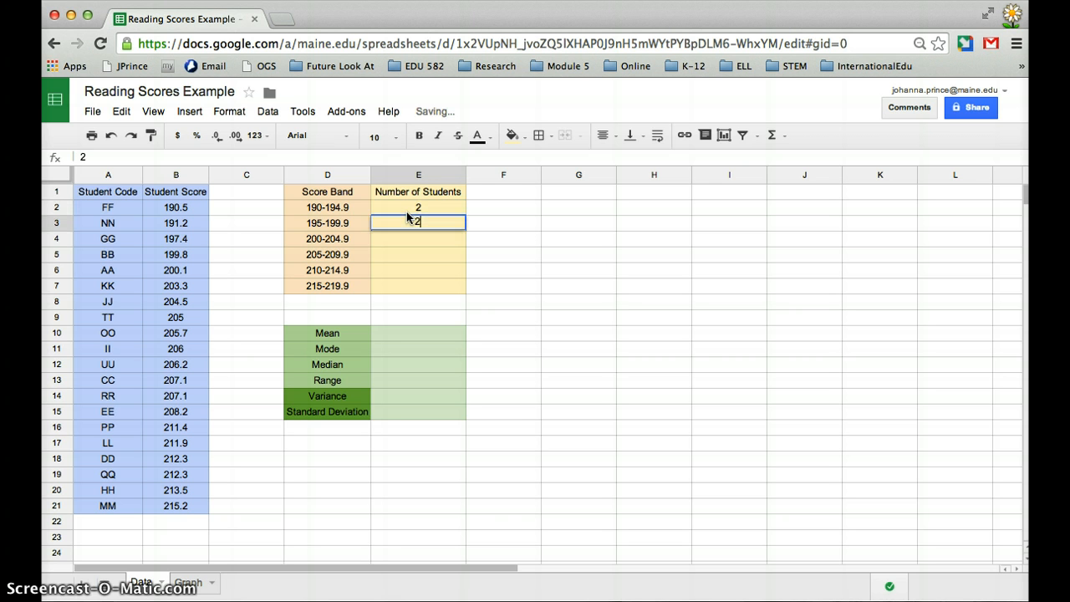
key(Return)
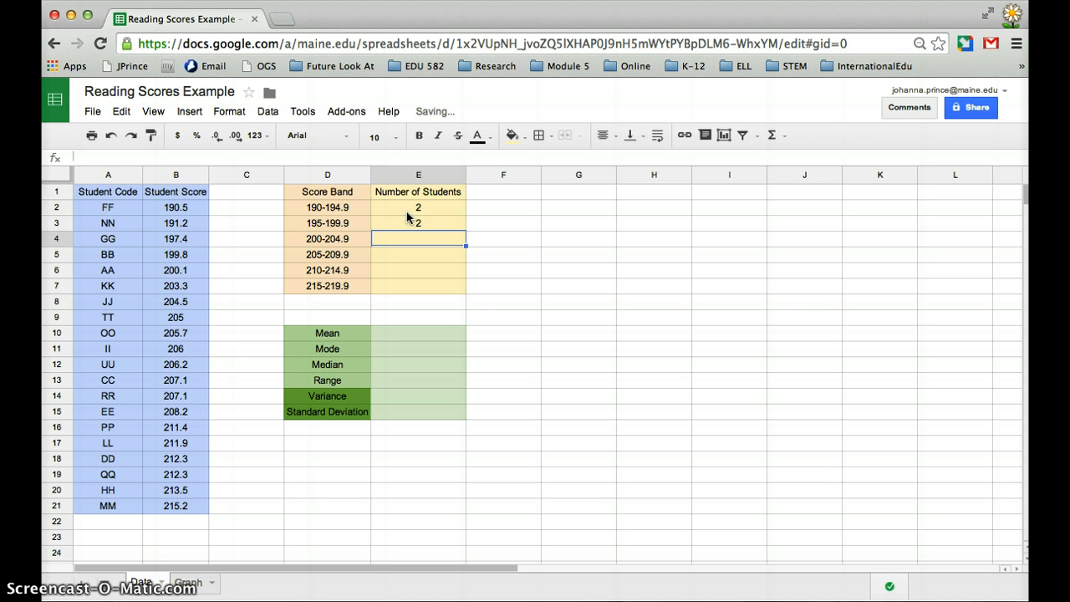
text(3)
key(Return)
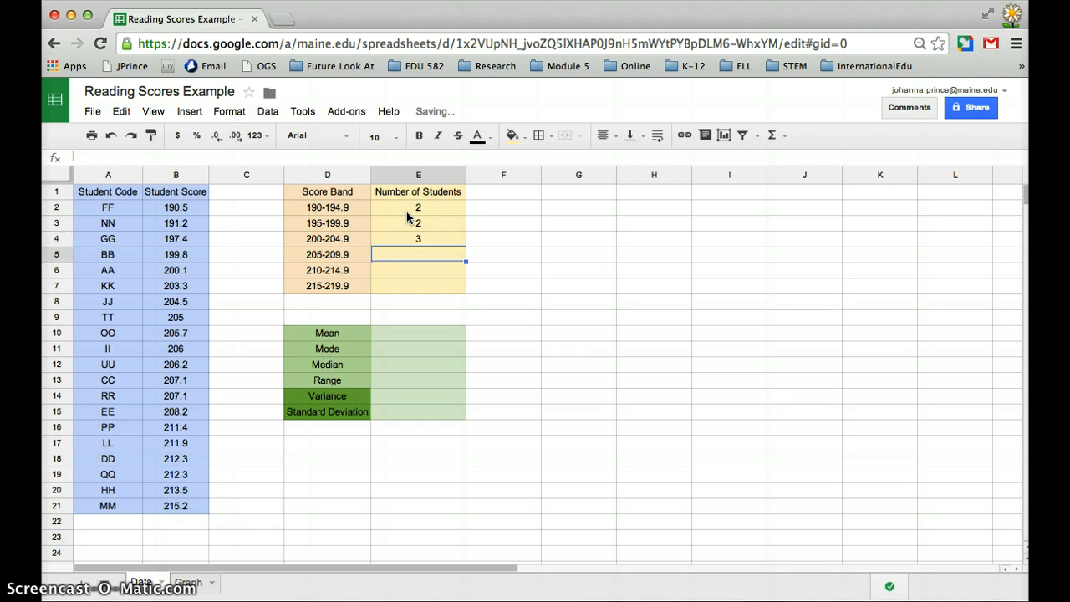
text(7)
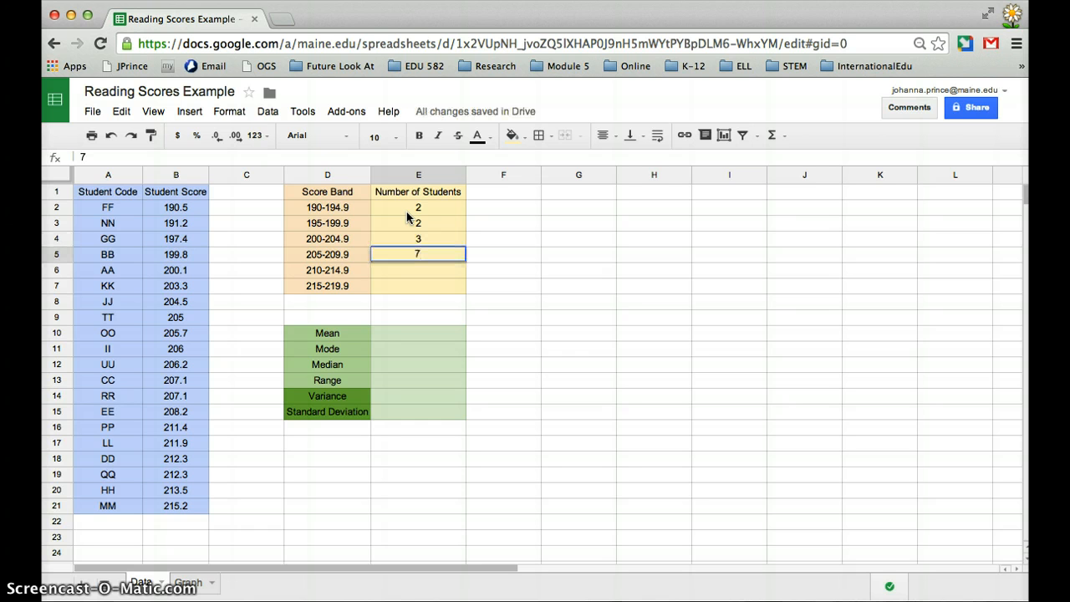
key(Return)
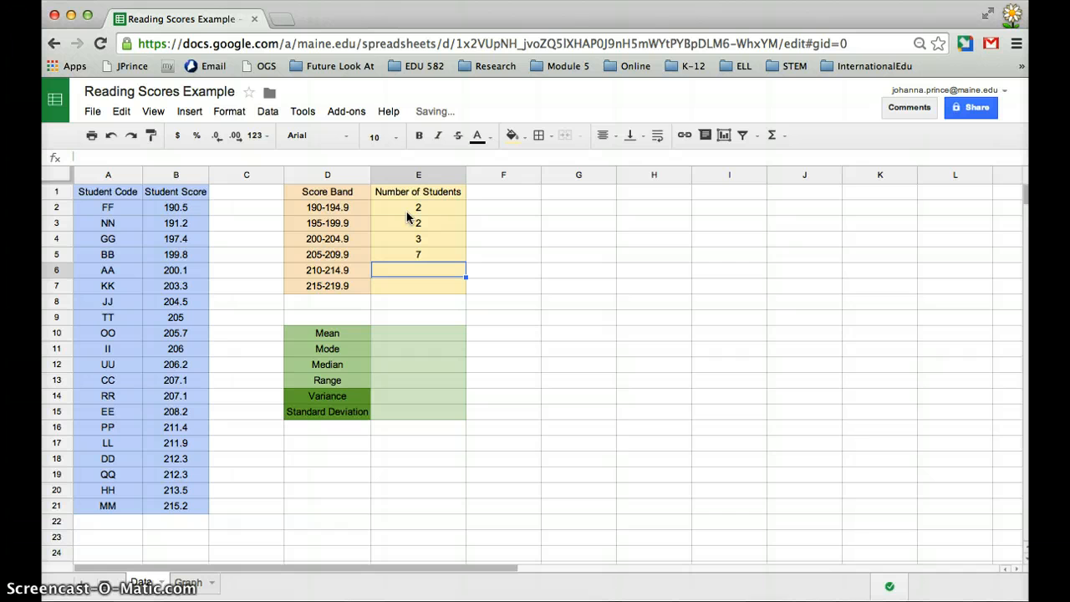
text(5)
key(Return)
text(1)
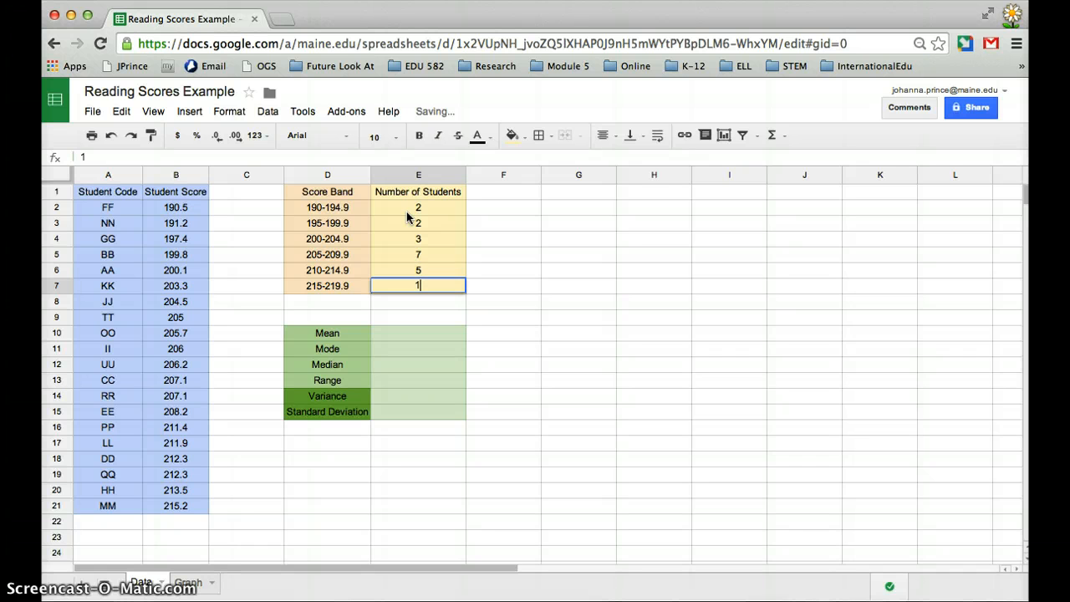
key(Return)
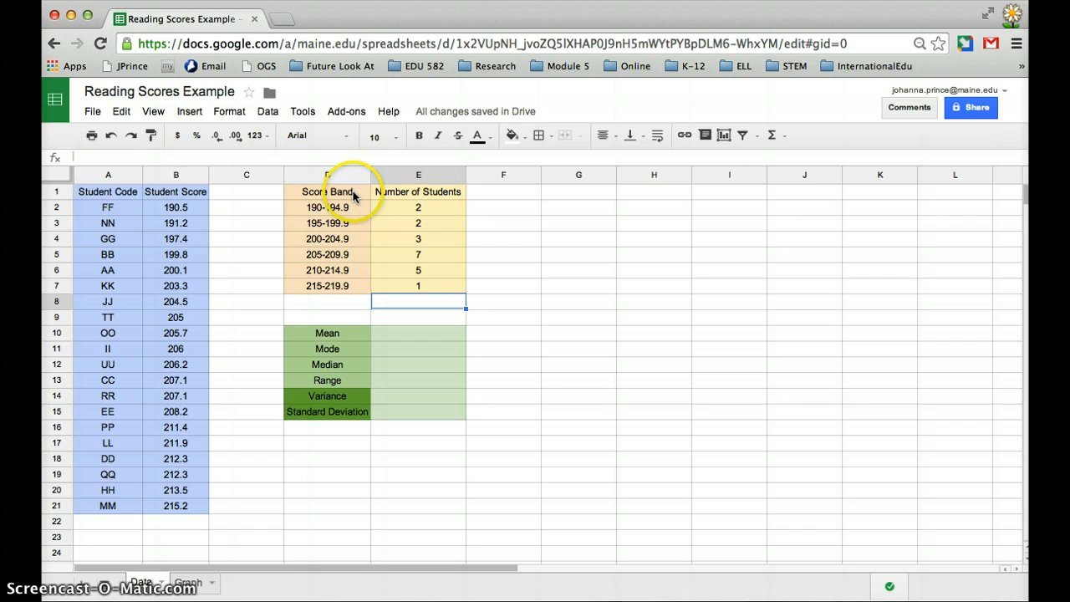
Step: Set up a vertical column chart from the score bands and student counts in D1:E7, without switching rows and columns
drag(353, 194, 398, 289)
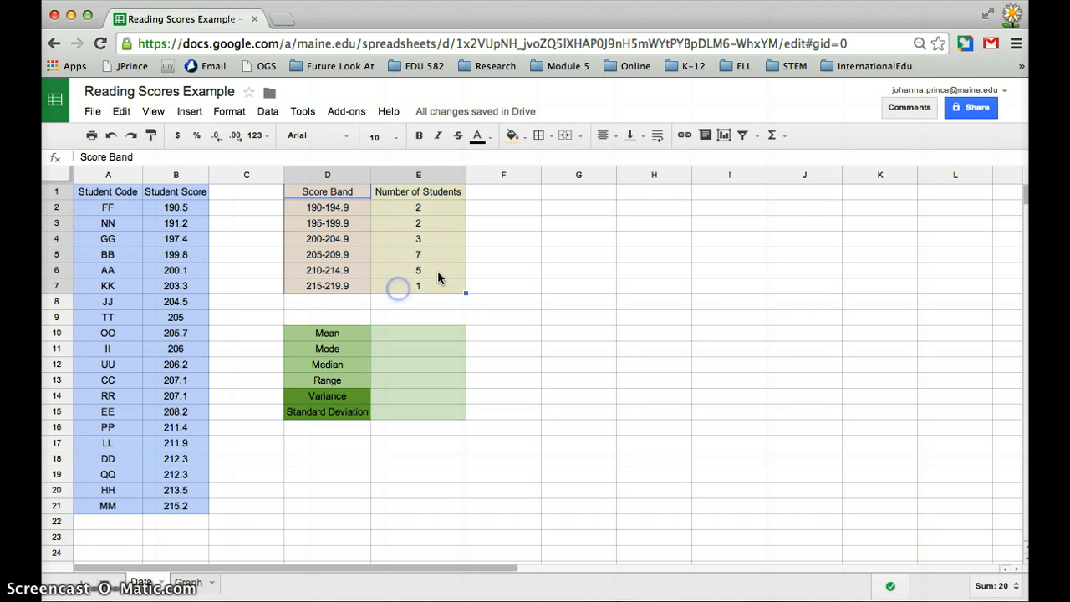
click(724, 136)
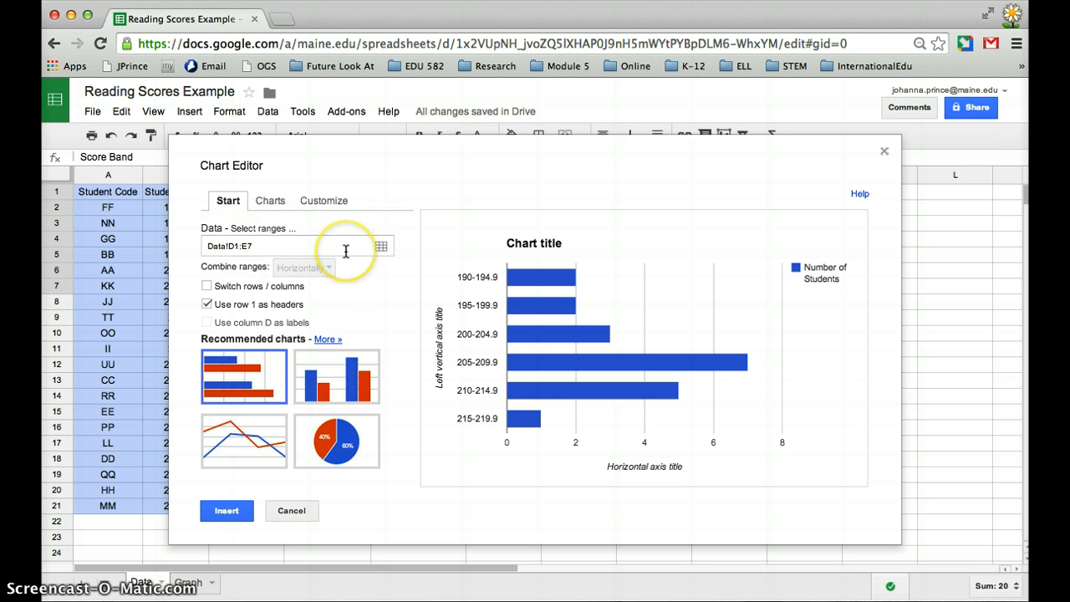
click(208, 289)
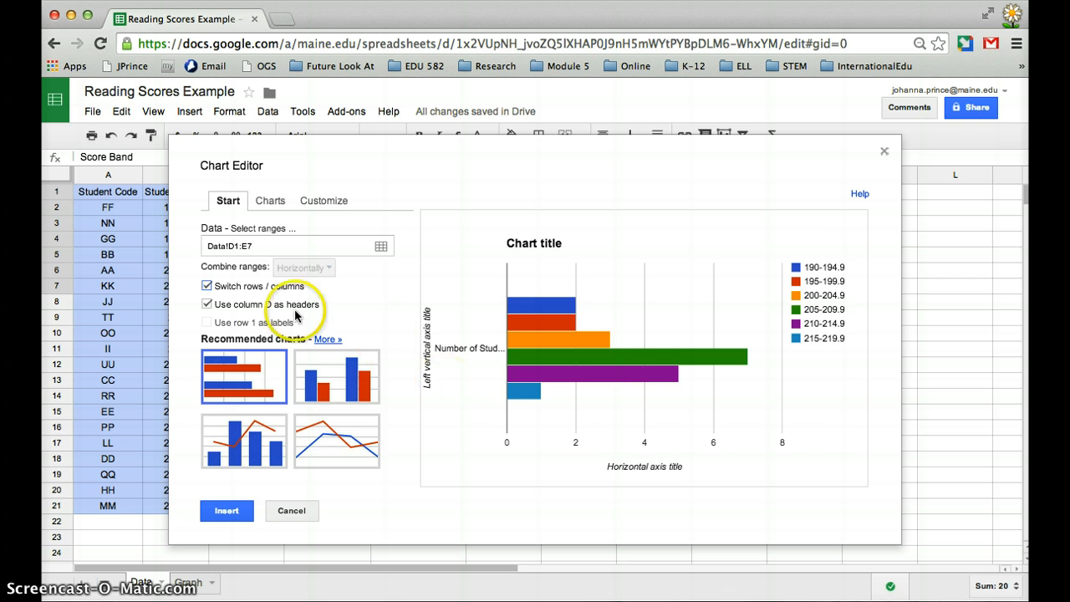
click(207, 287)
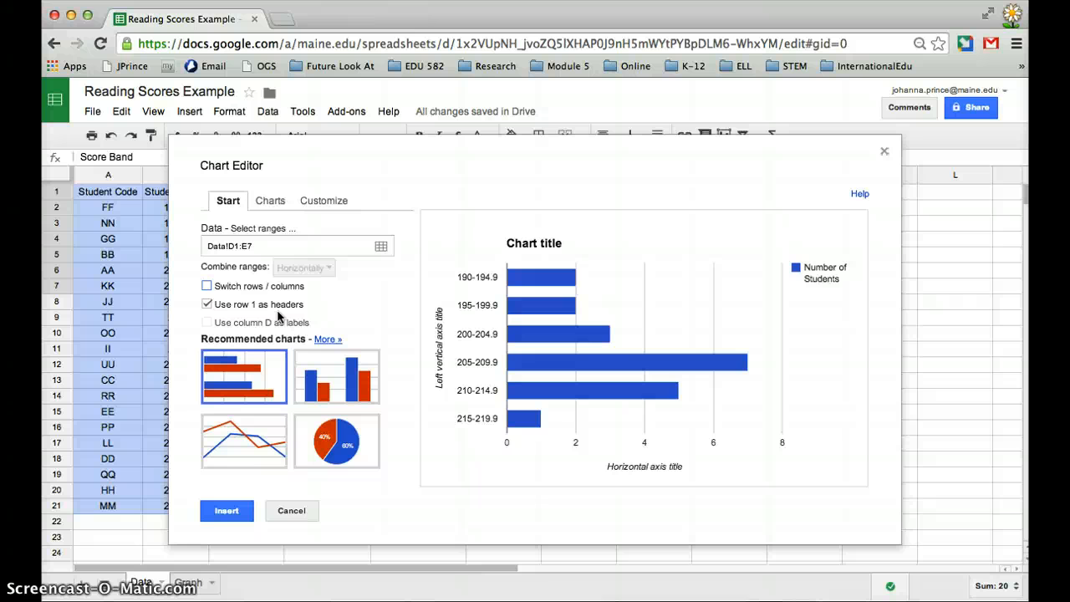
click(323, 369)
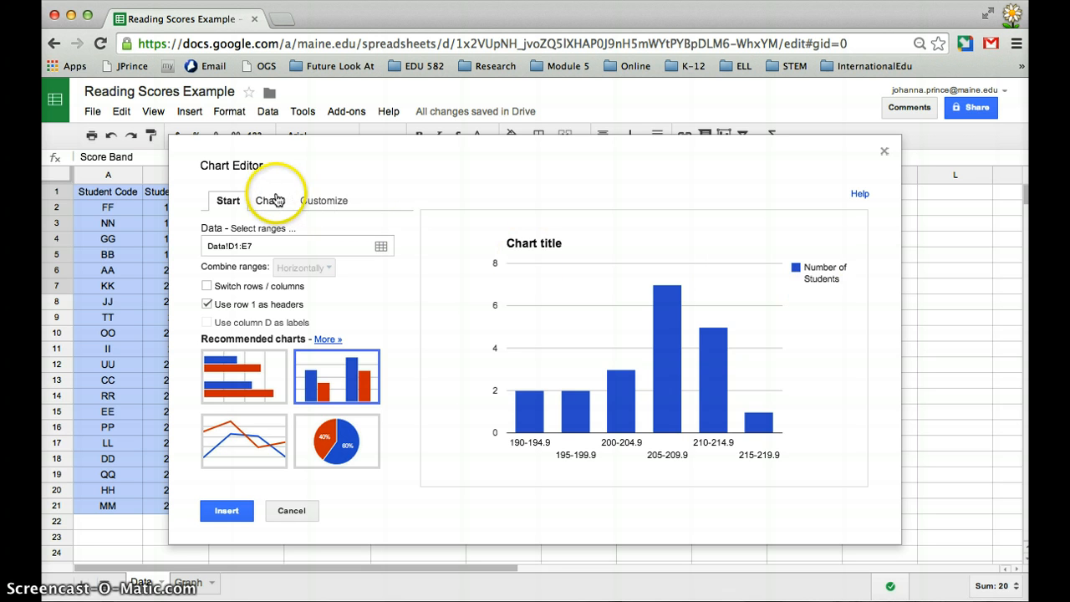
Step: Title the chart "5th Grade Fall NWEA Scores" and set its legend position to Bottom
click(323, 201)
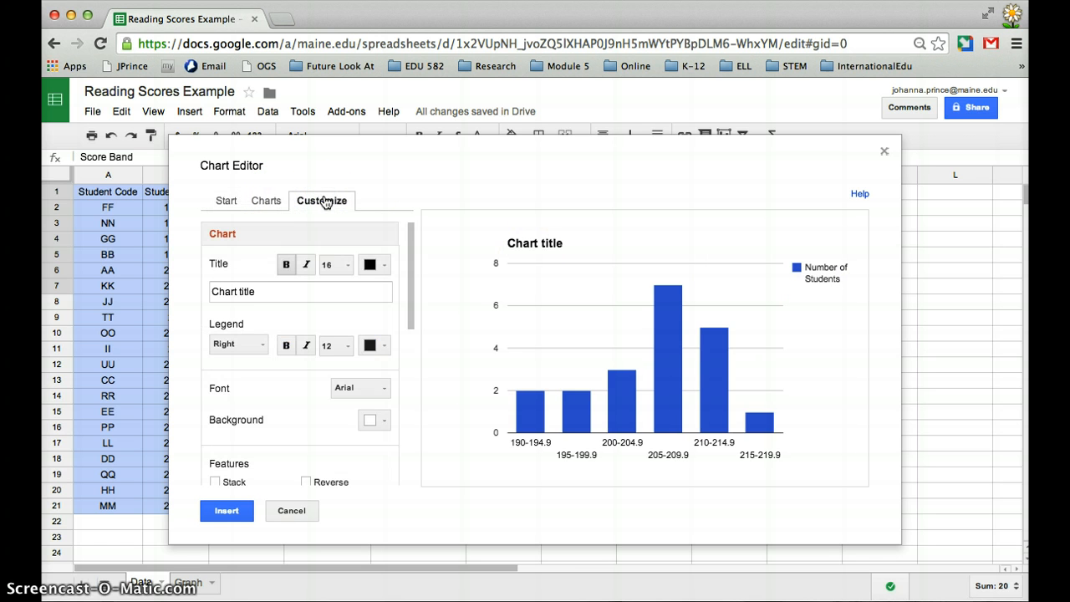
drag(275, 293, 202, 296)
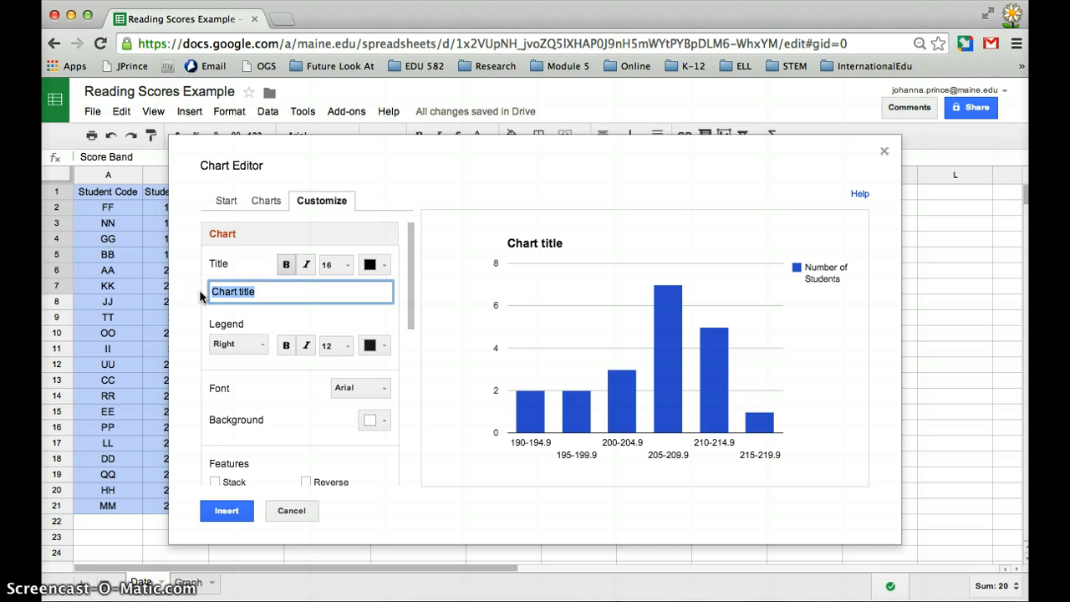
text(5th Grade Fall NWEA Scores)
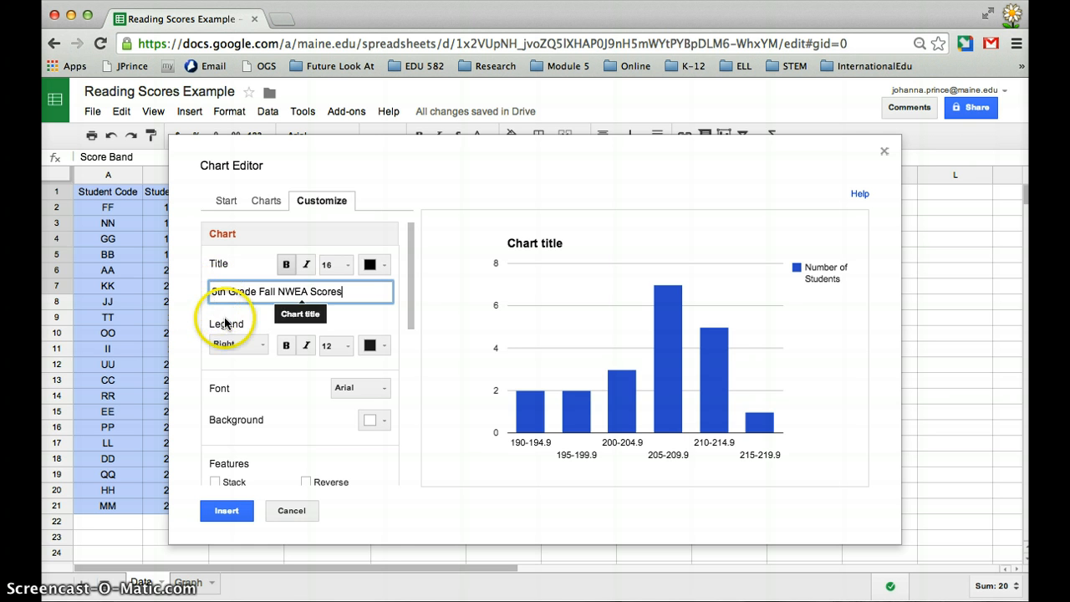
click(261, 345)
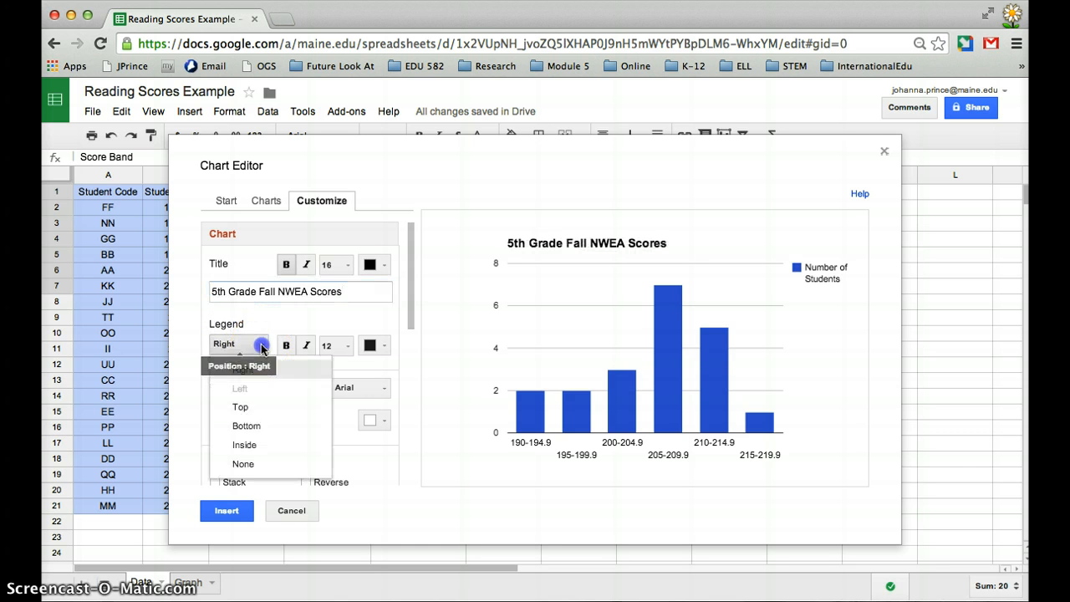
click(248, 427)
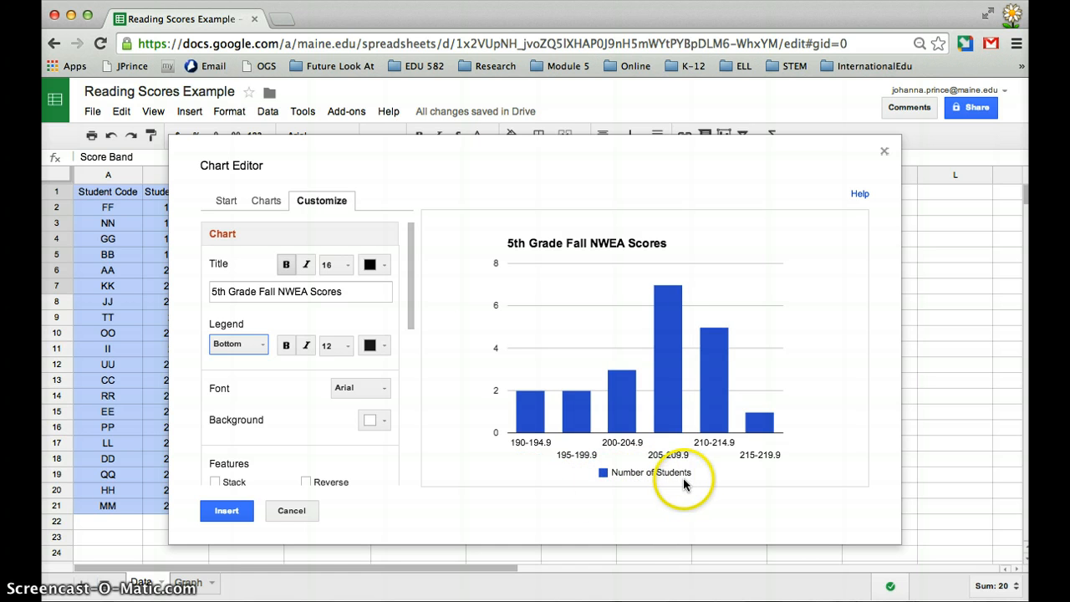
Step: Set the chart's horizontal axis title to "NWEA Score"
drag(409, 308, 401, 418)
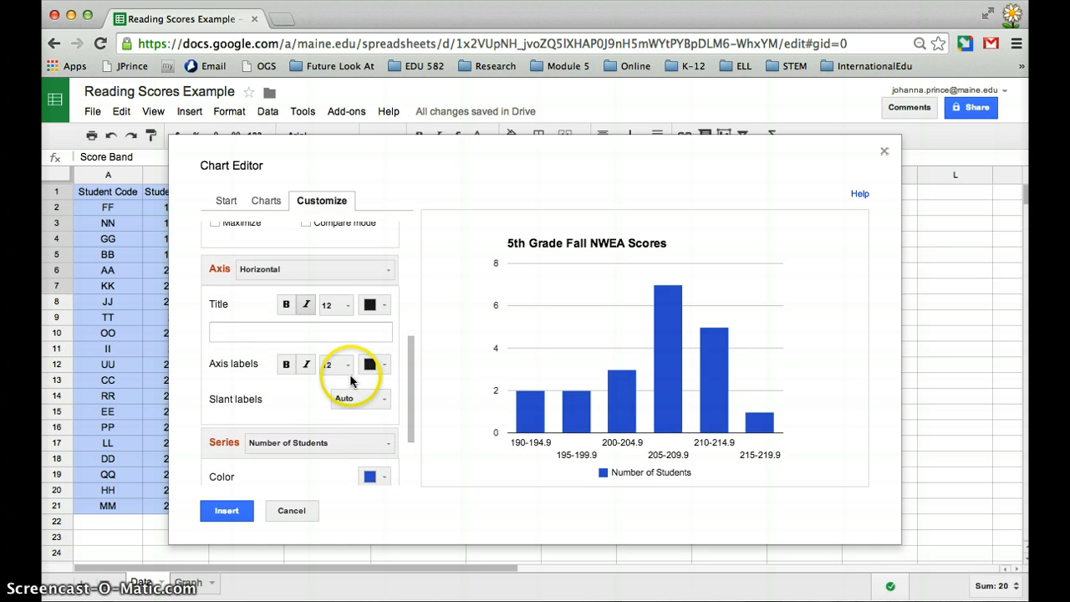
click(245, 329)
text(NWEA)
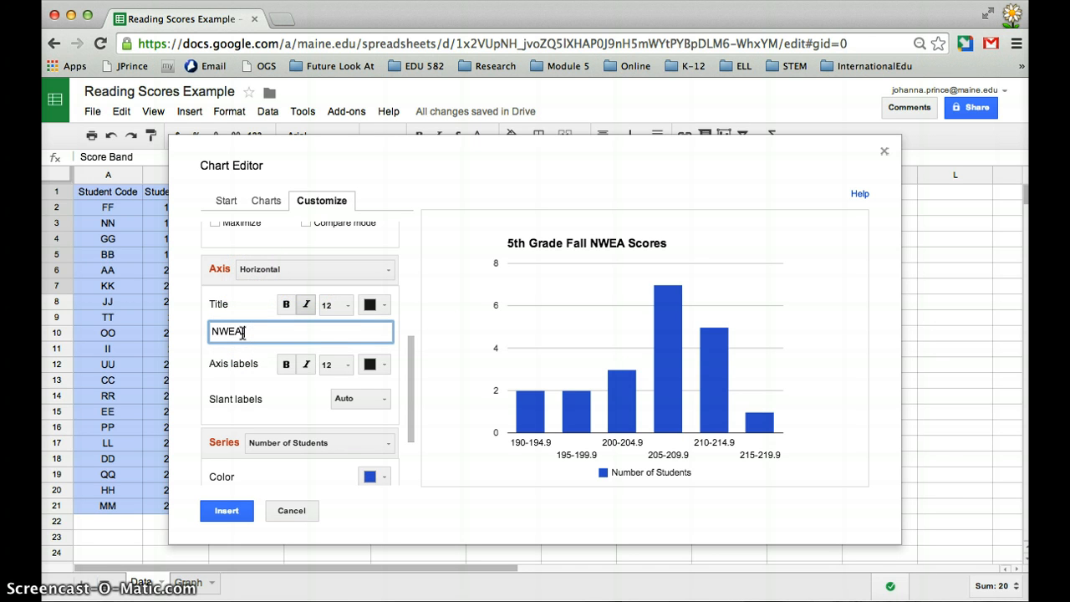
text( Score)
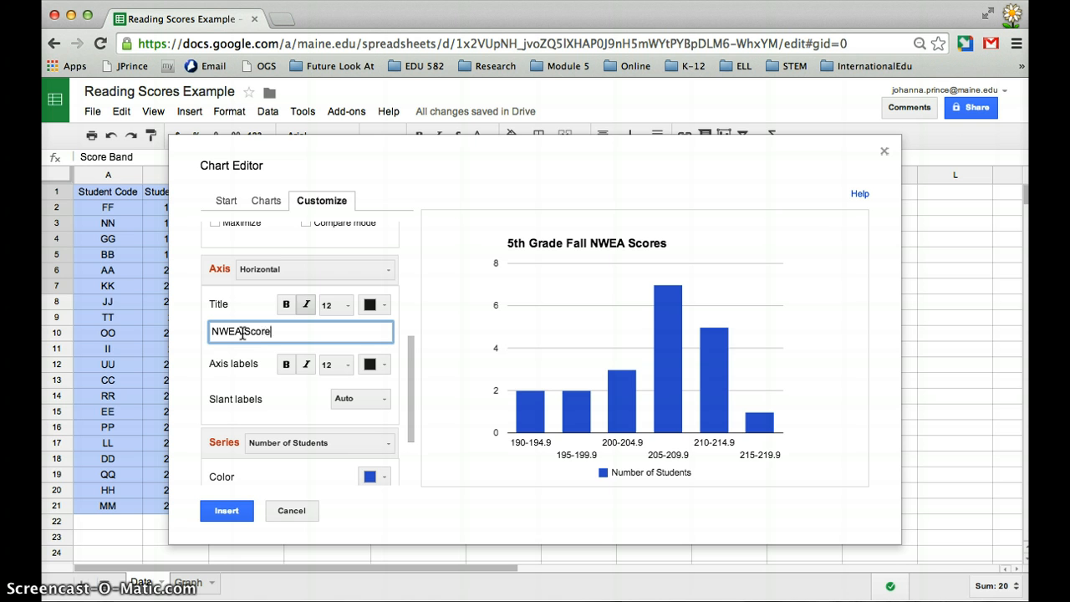
Step: Set the chart's left vertical axis title to "Number of Students"
click(249, 272)
click(269, 314)
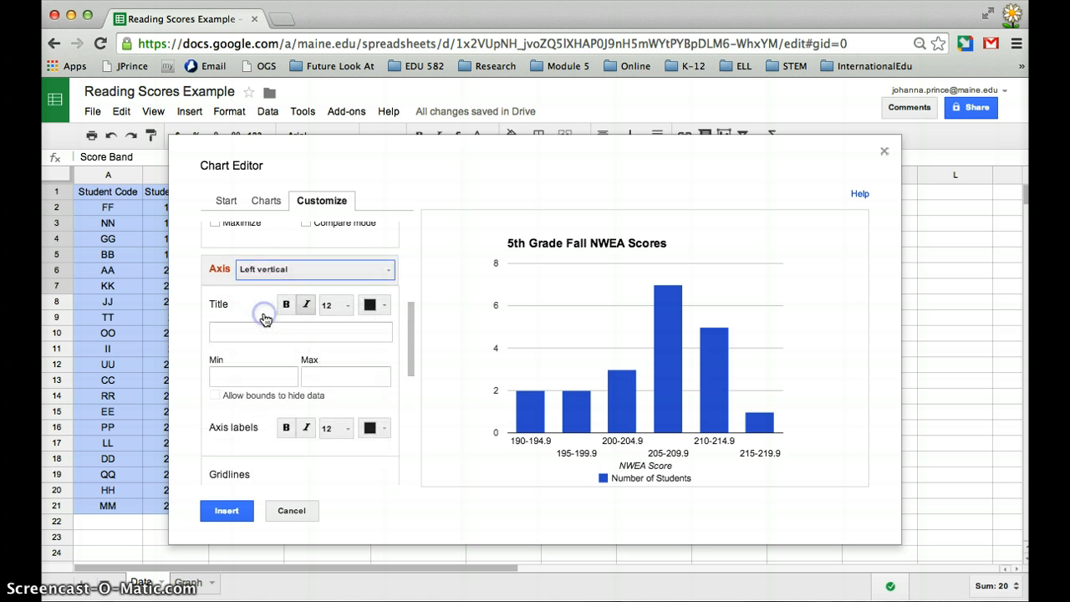
click(257, 331)
text(Number of Students)
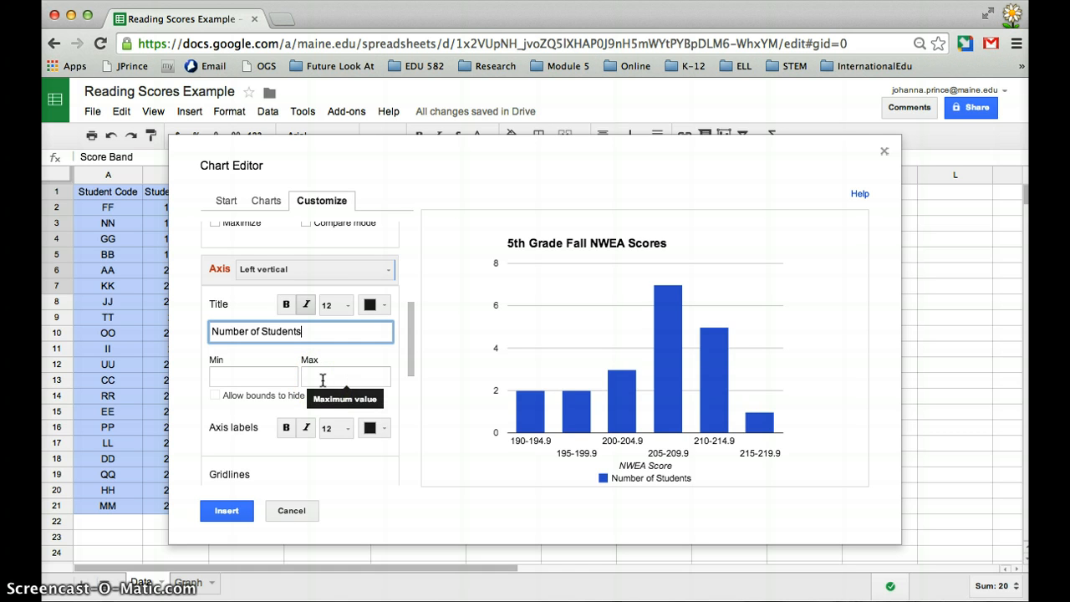
Step: Insert the finished chart into the spreadsheet and move it to its own sheet
click(227, 512)
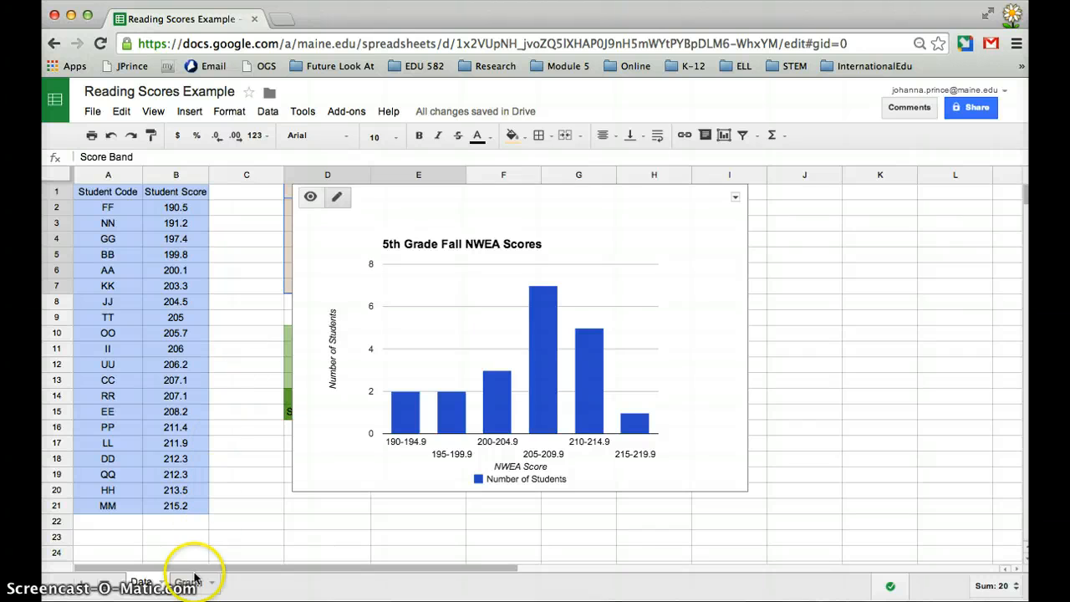
click(734, 199)
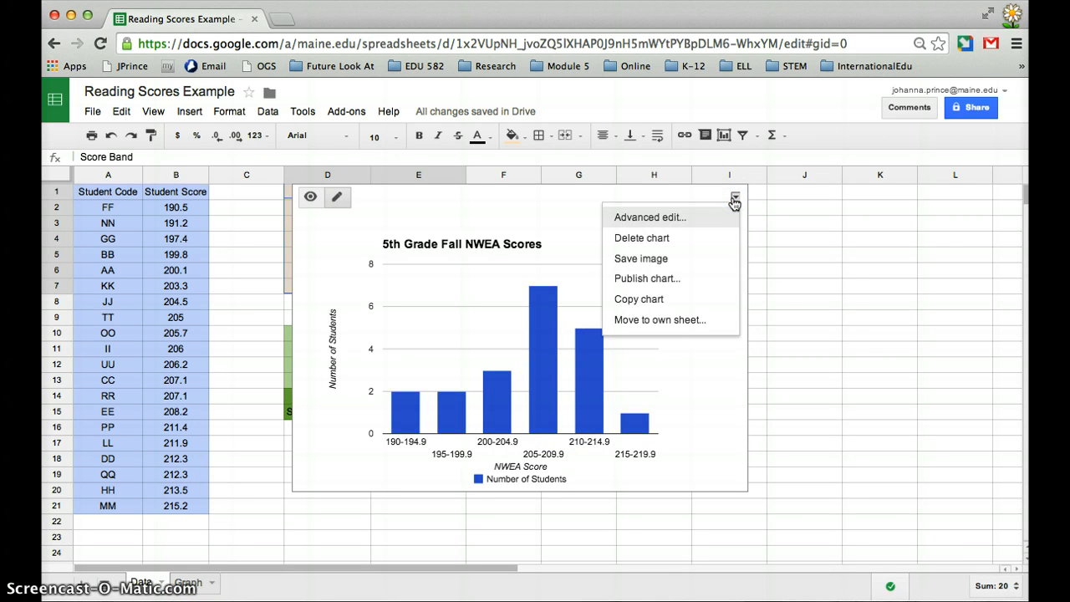
click(695, 326)
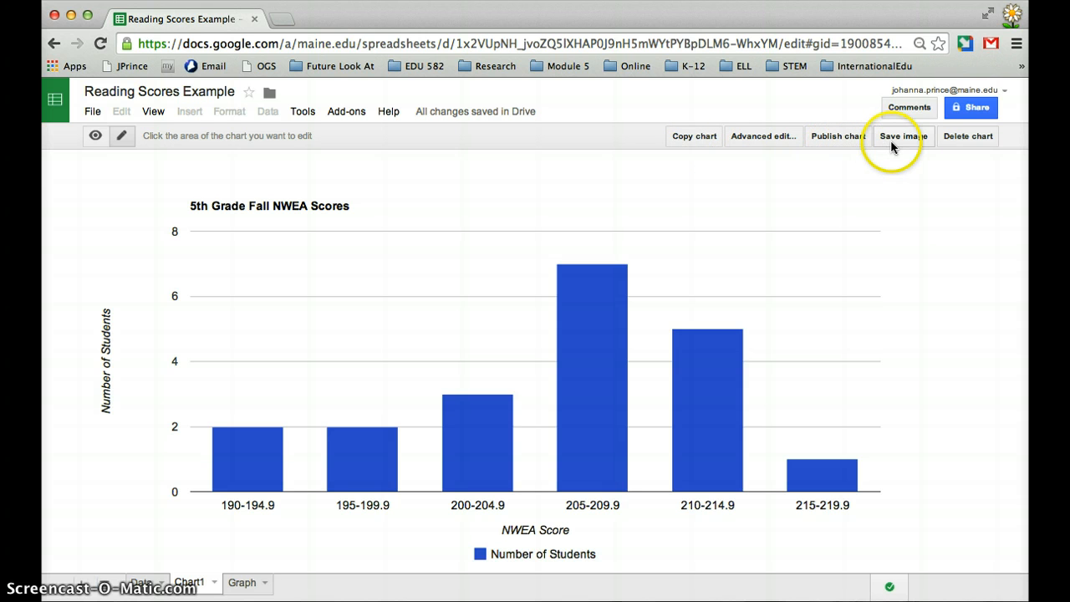
Step: Change the fill color of the Number of Students columns in the chart to purple
click(832, 393)
click(595, 371)
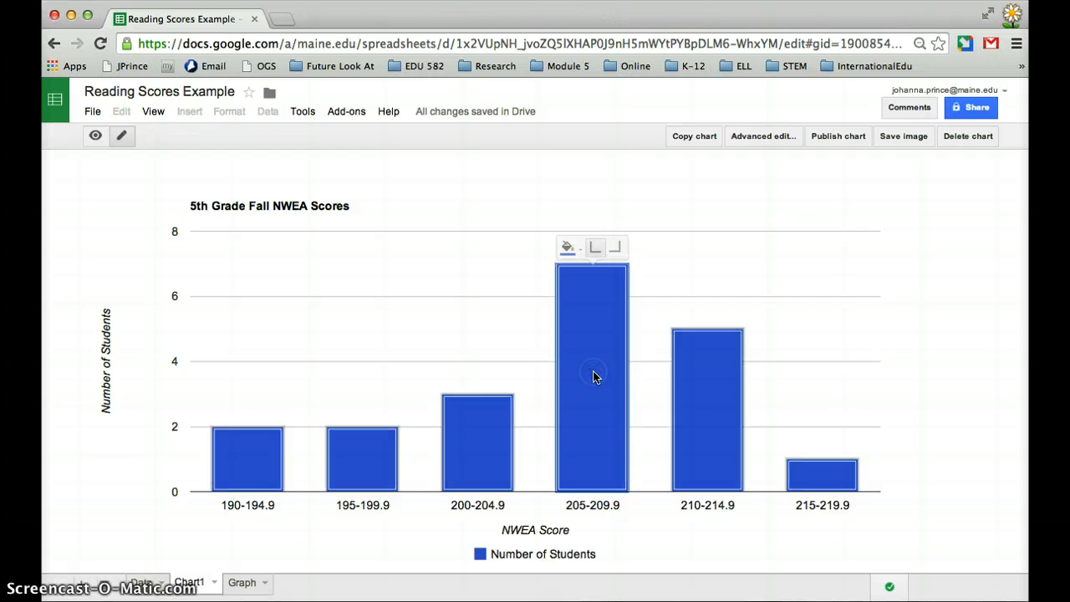
click(591, 363)
click(575, 257)
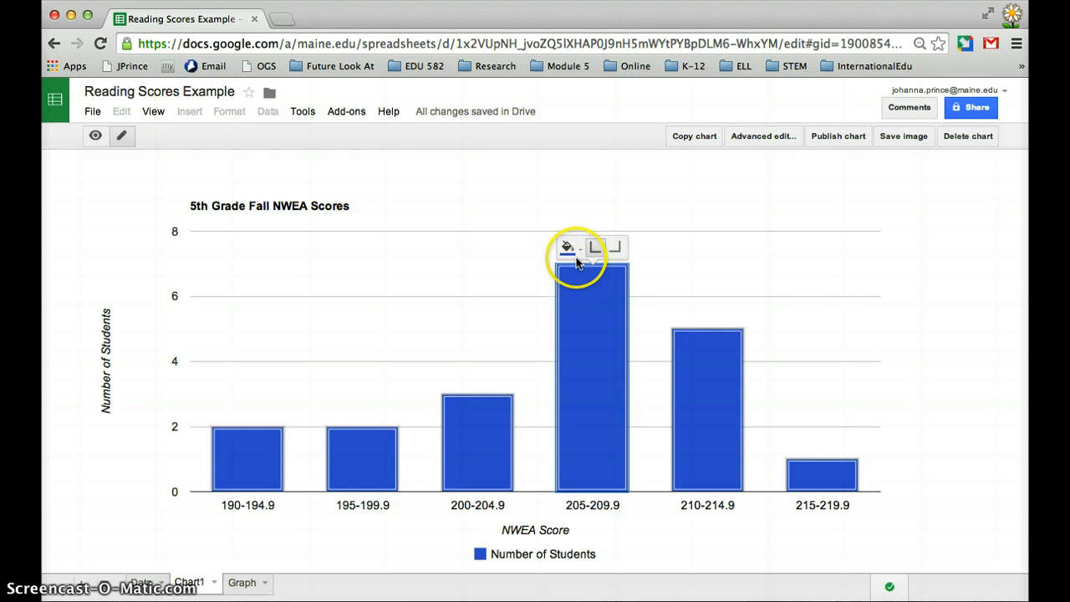
click(573, 249)
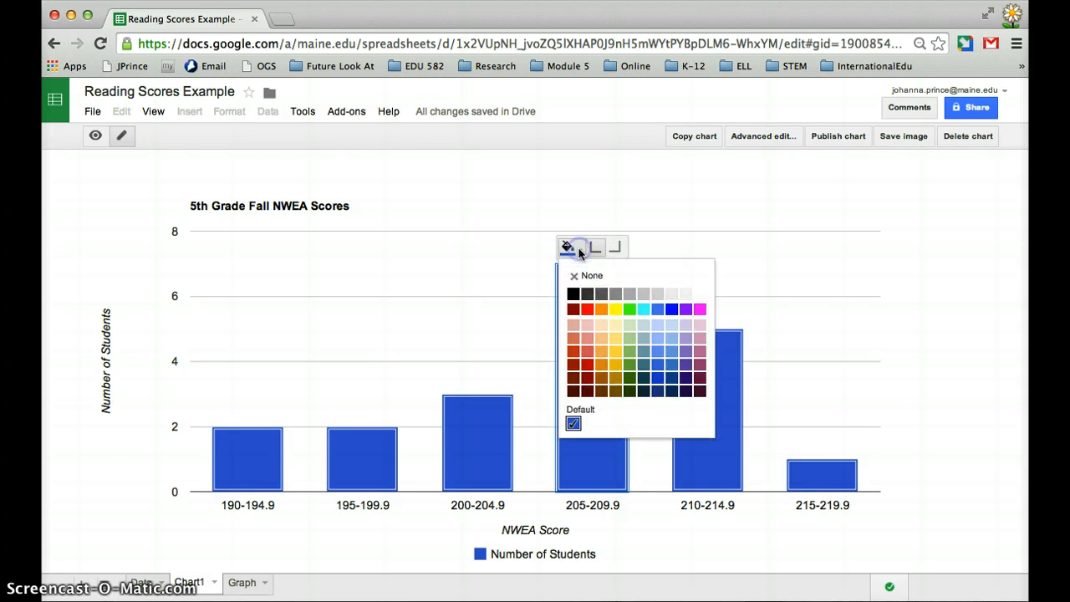
click(683, 311)
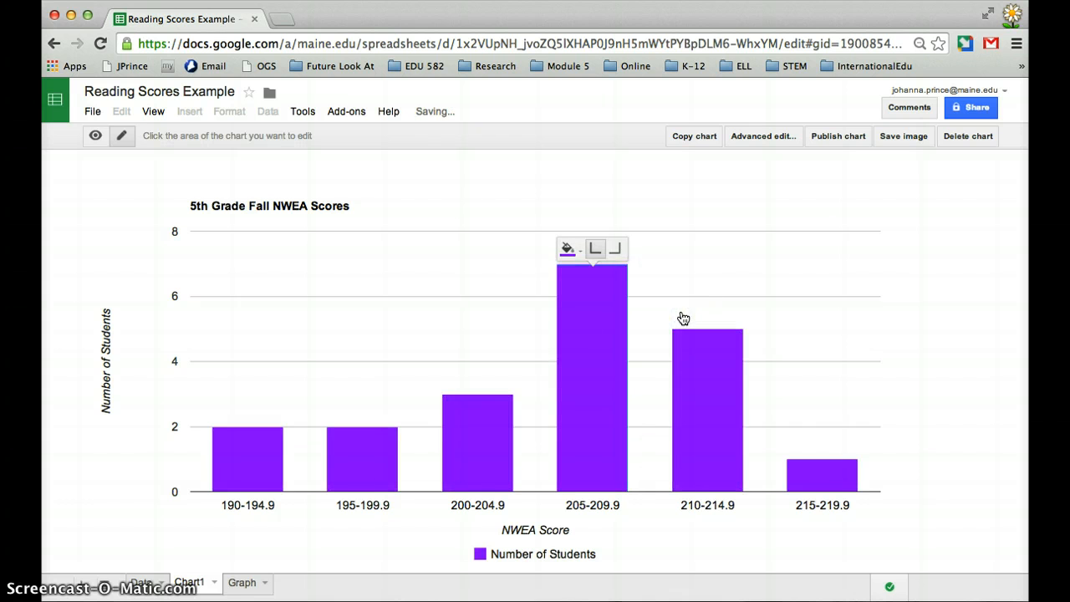
Step: Recolor the Number of Students columns in the chart bright green
click(593, 254)
click(569, 249)
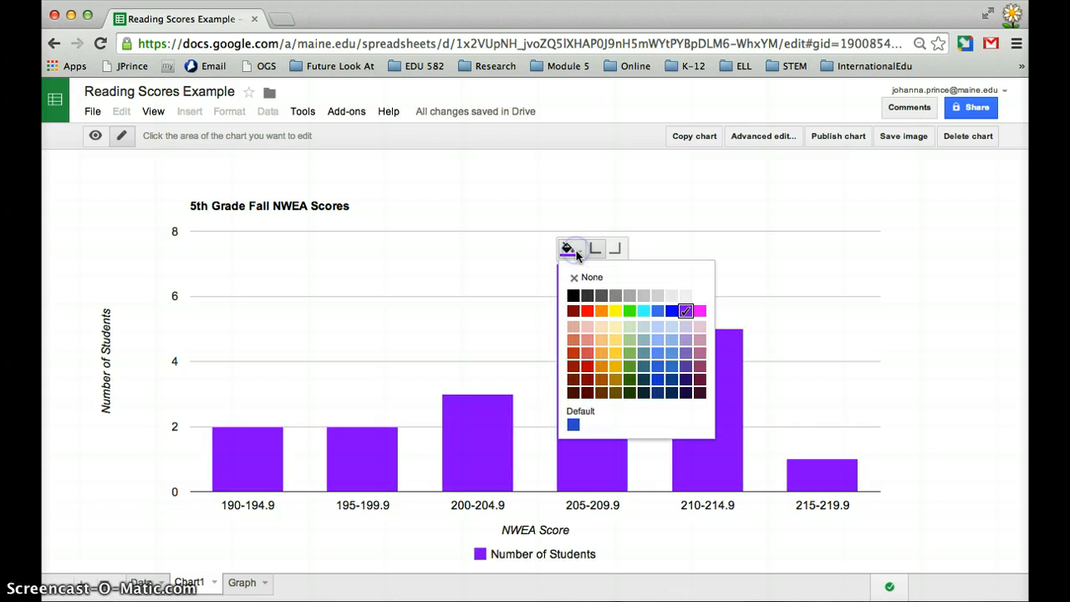
click(628, 311)
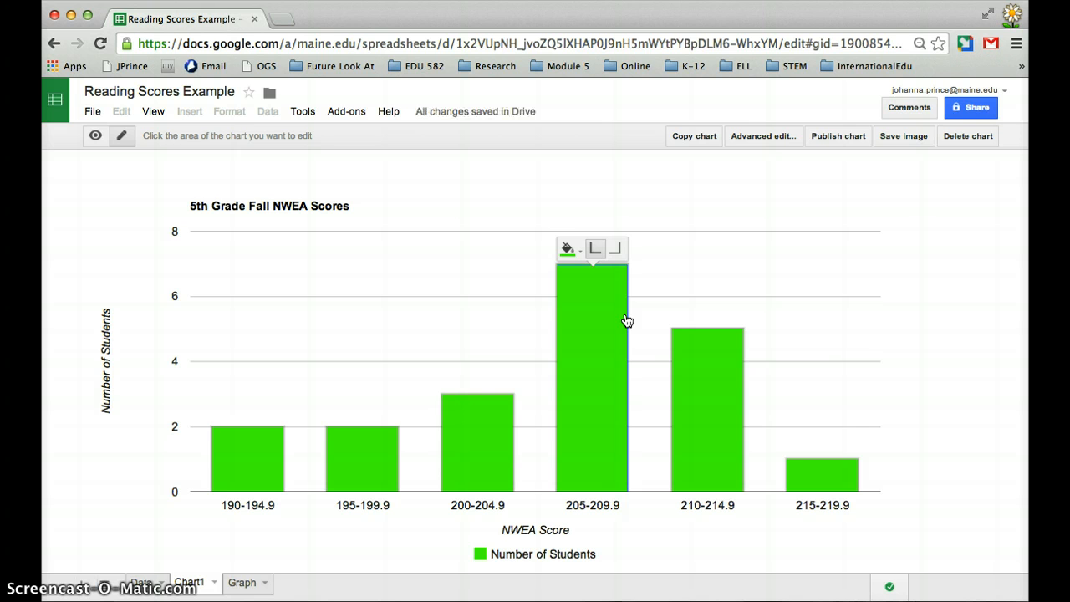
click(633, 306)
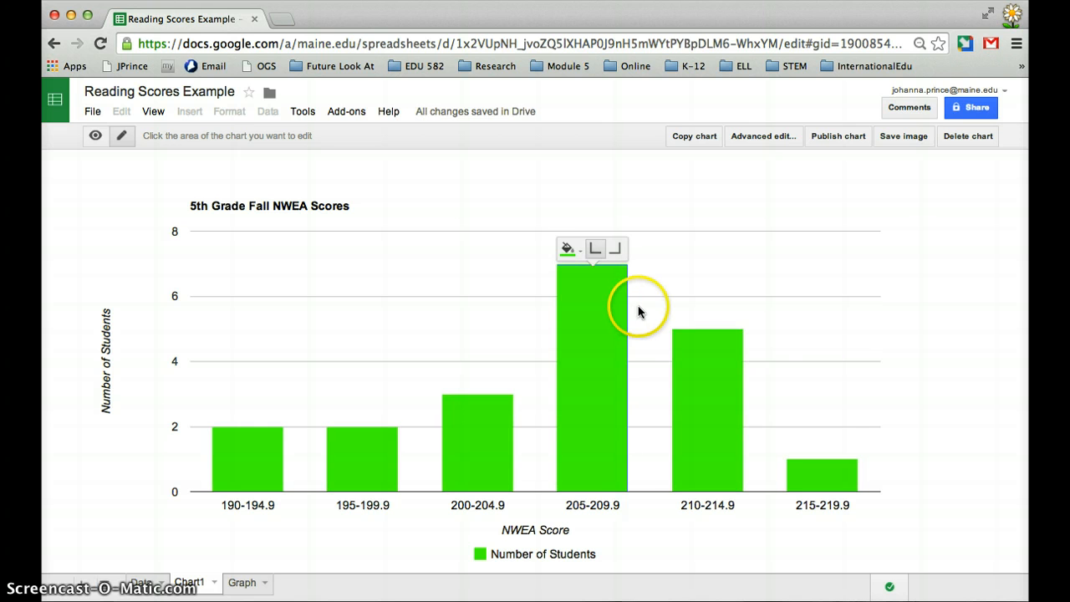